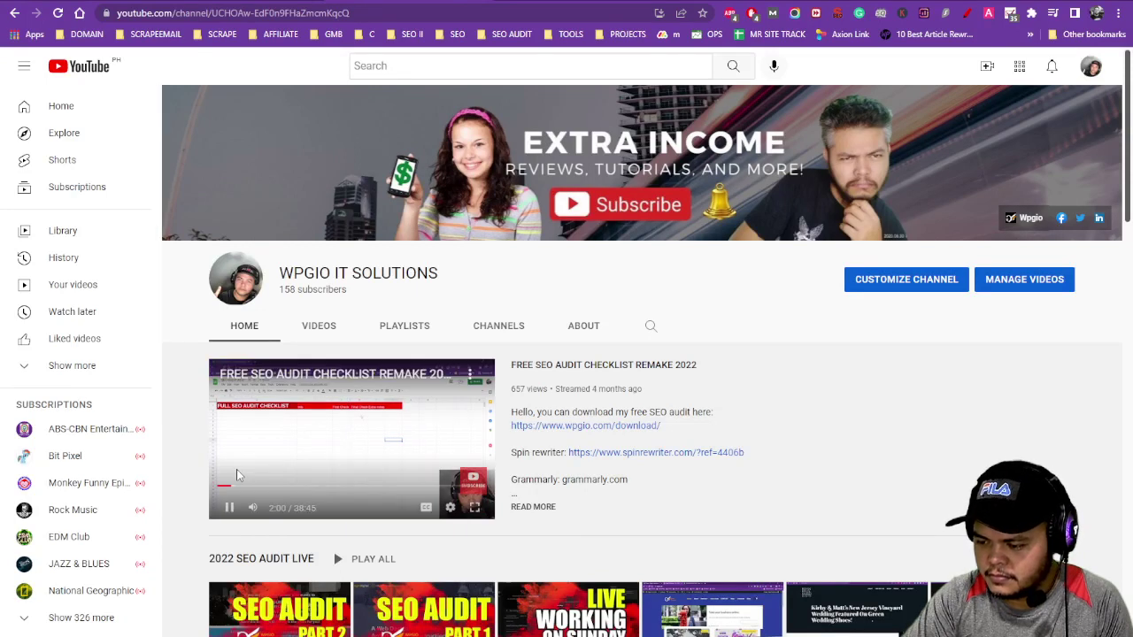
Pause the WPGIO channel's featured SEO audit checklist video at 2:01
left_click(228, 507)
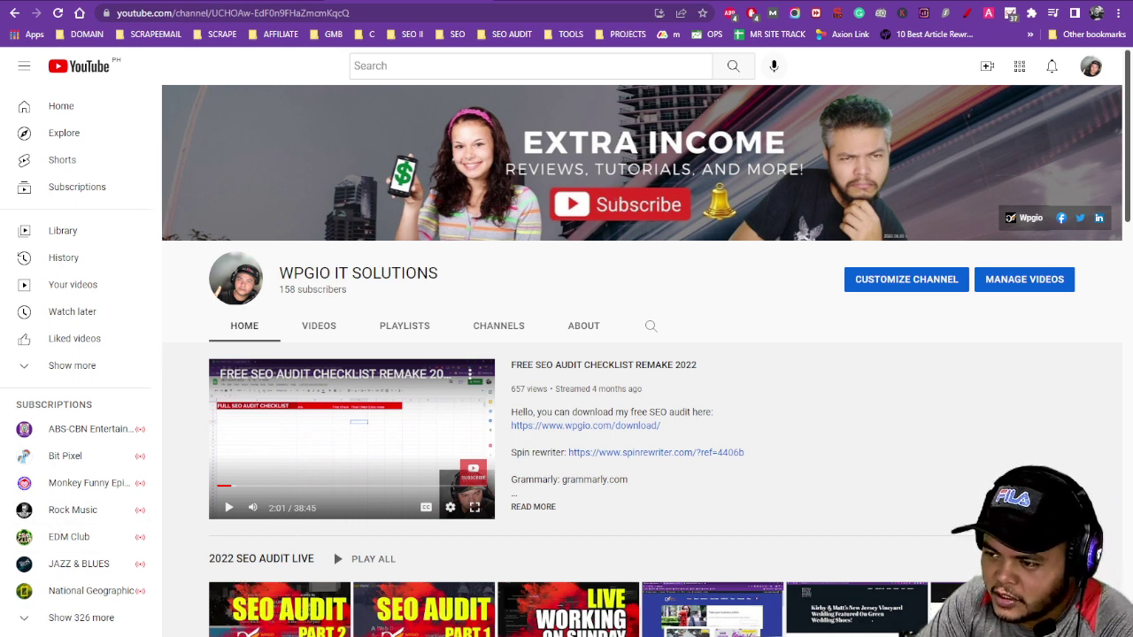
In the SEO audit sheet, select User Experience items A22:A29, ending on 'Check the Site is Mobile Friendly'
key("ctrl+Tab")
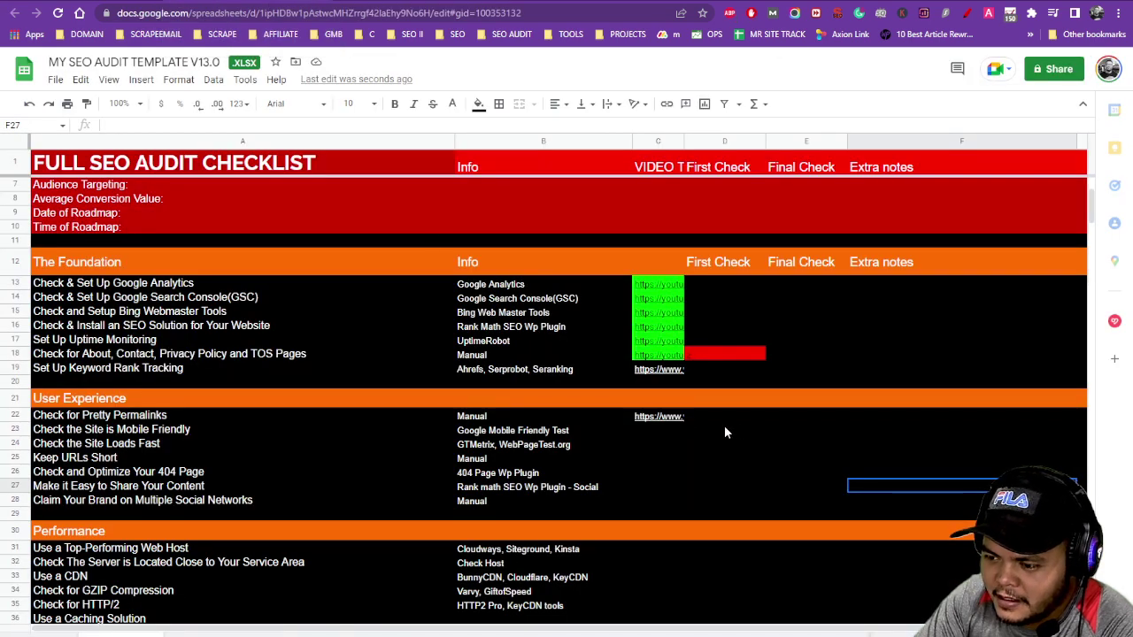
scroll(744, 455, "down", 1)
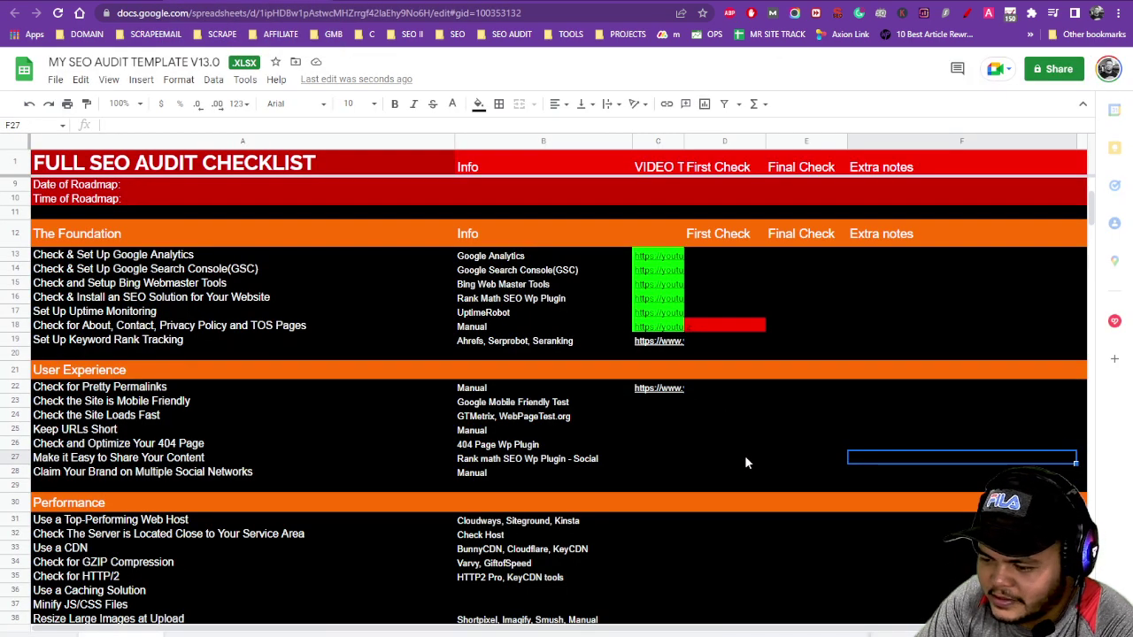
left_click_drag(142, 389, 146, 487)
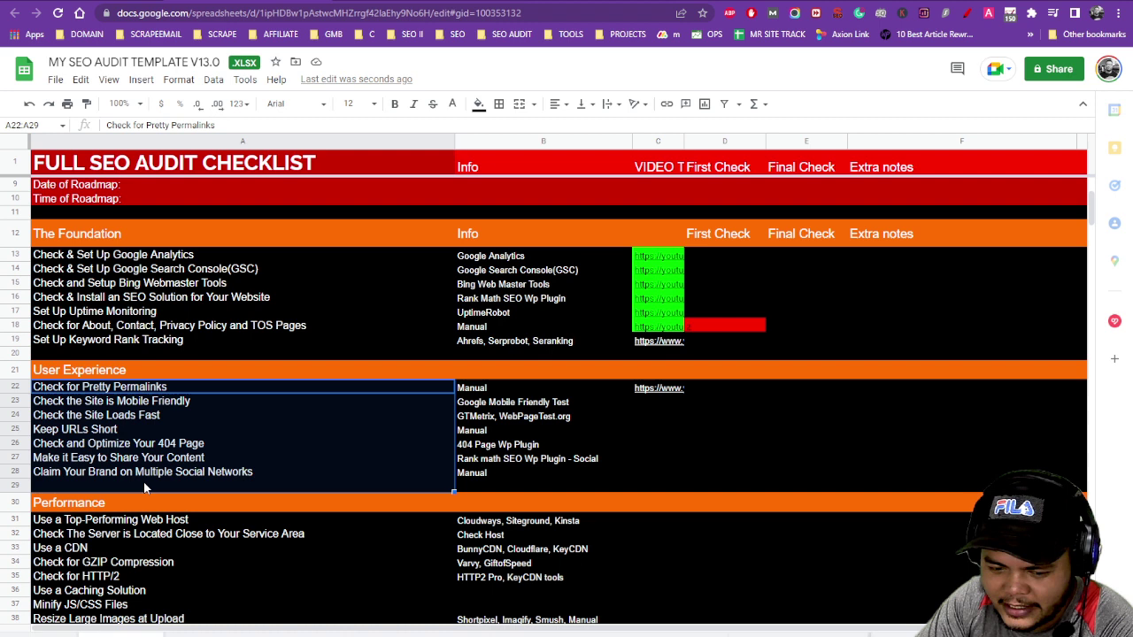
left_click(799, 445)
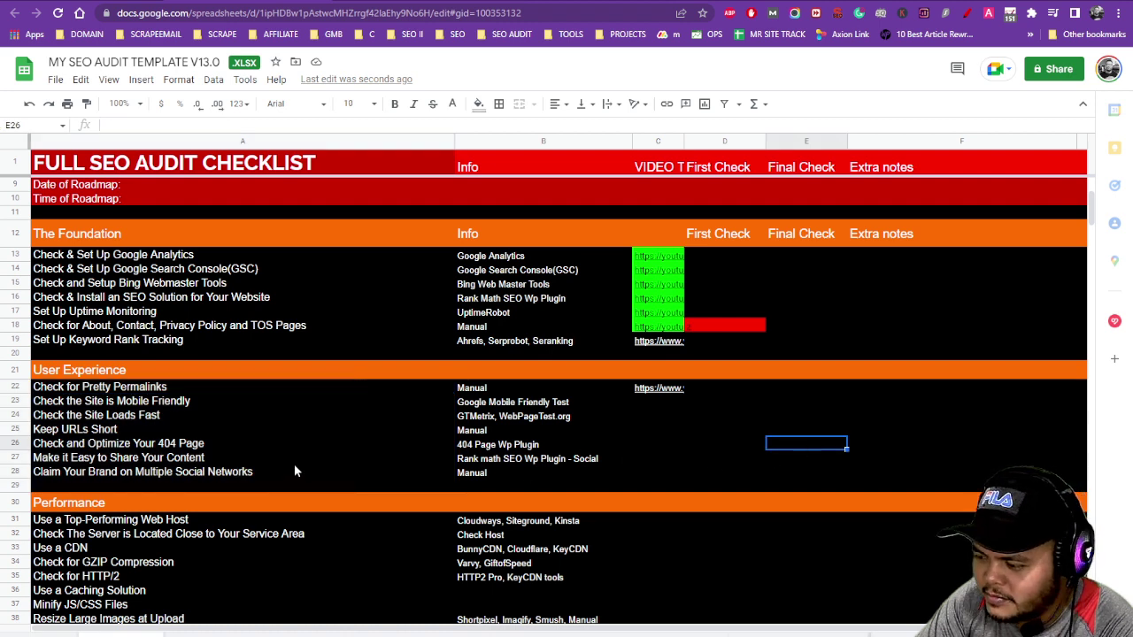
left_click(179, 416)
left_click(186, 403)
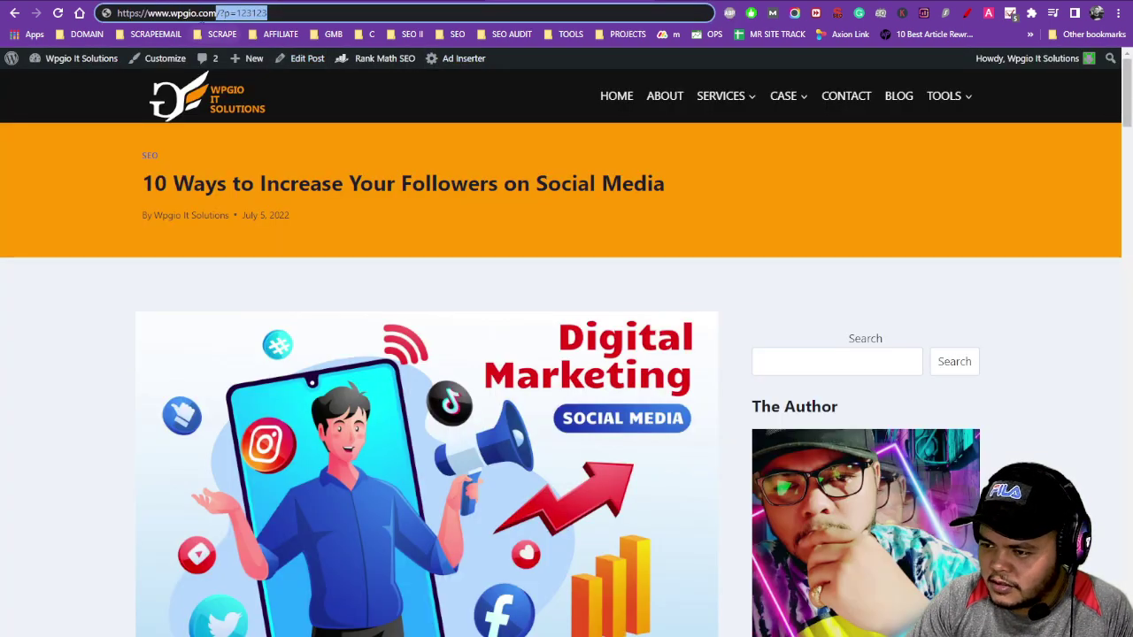
left_click(195, 14)
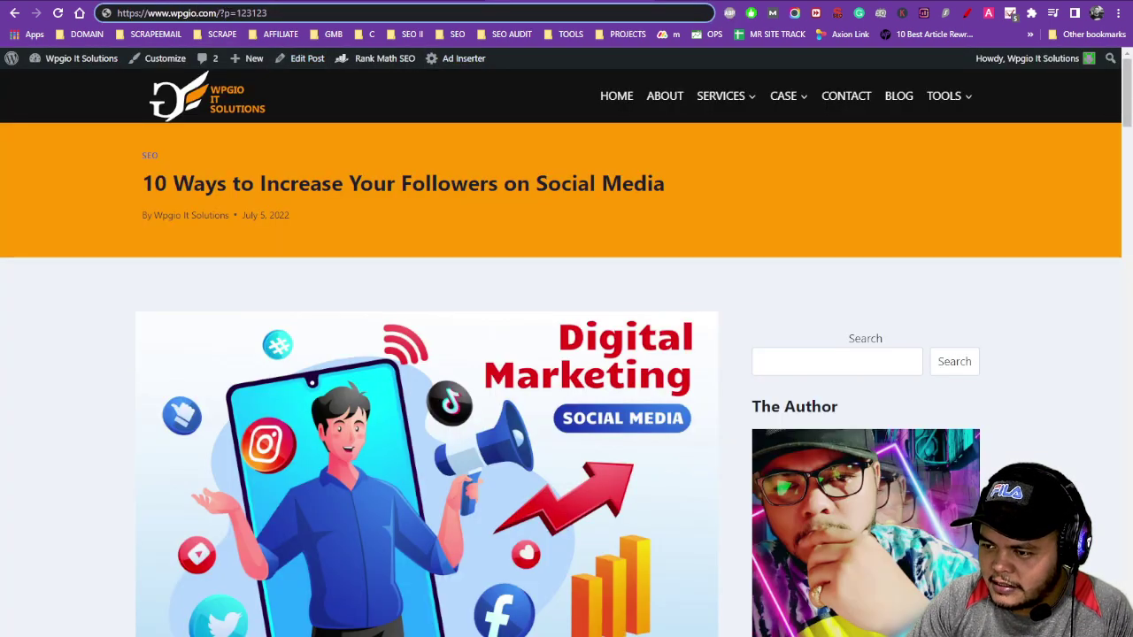
key("shift+Home")
key("Return")
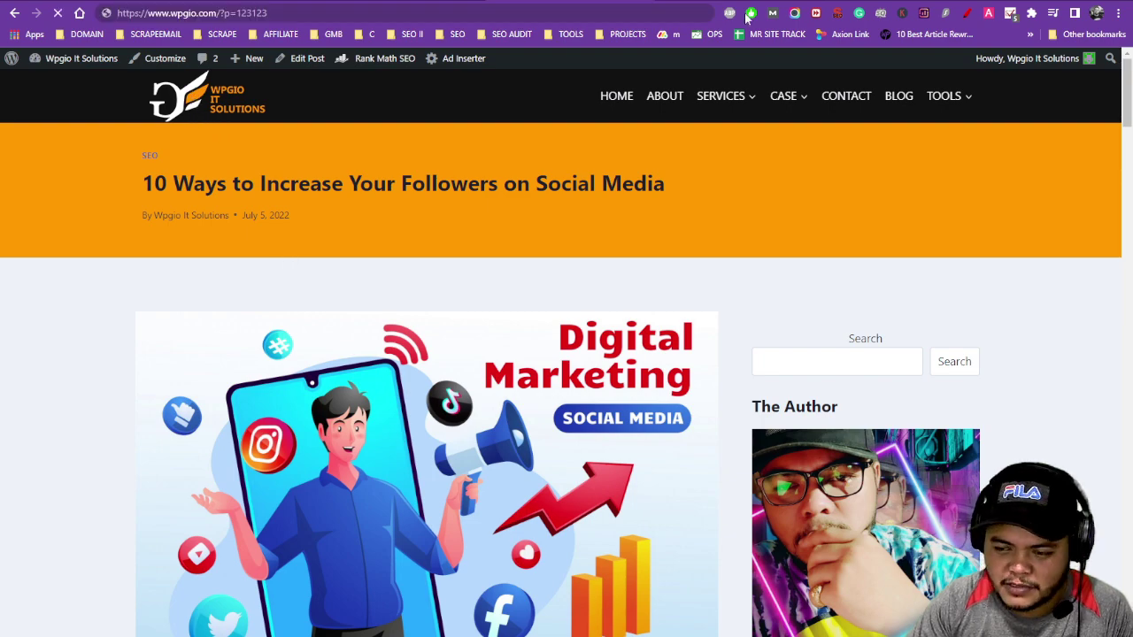
left_click(319, 16)
key("ctrl+c")
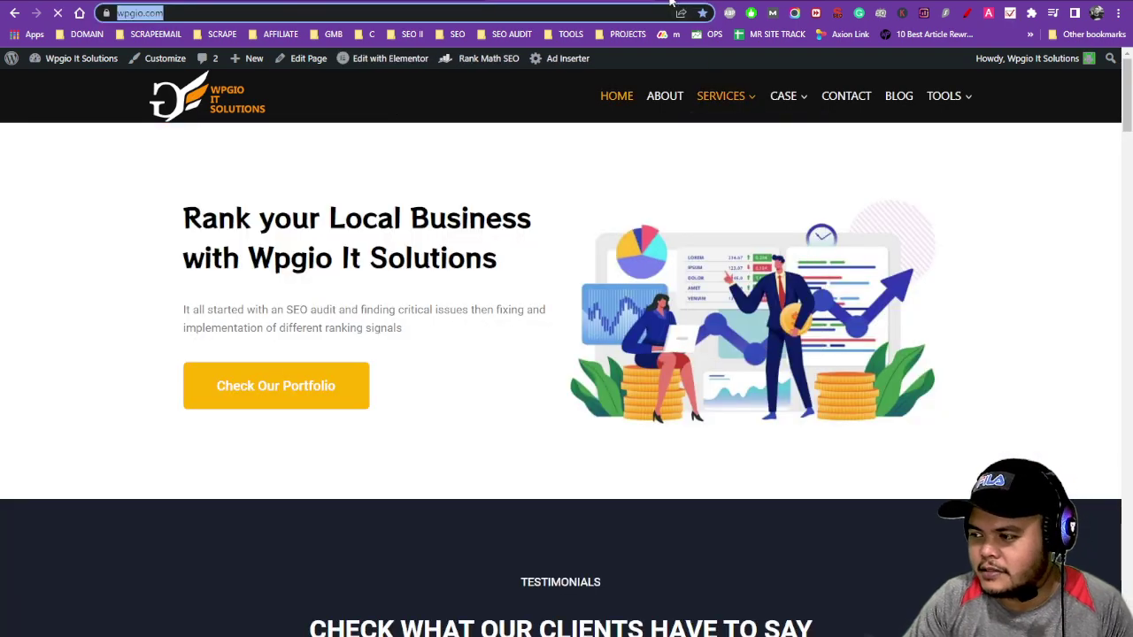
Search Google for 'mobile friendly test' in a new tab
key("ctrl+t")
type("chec")
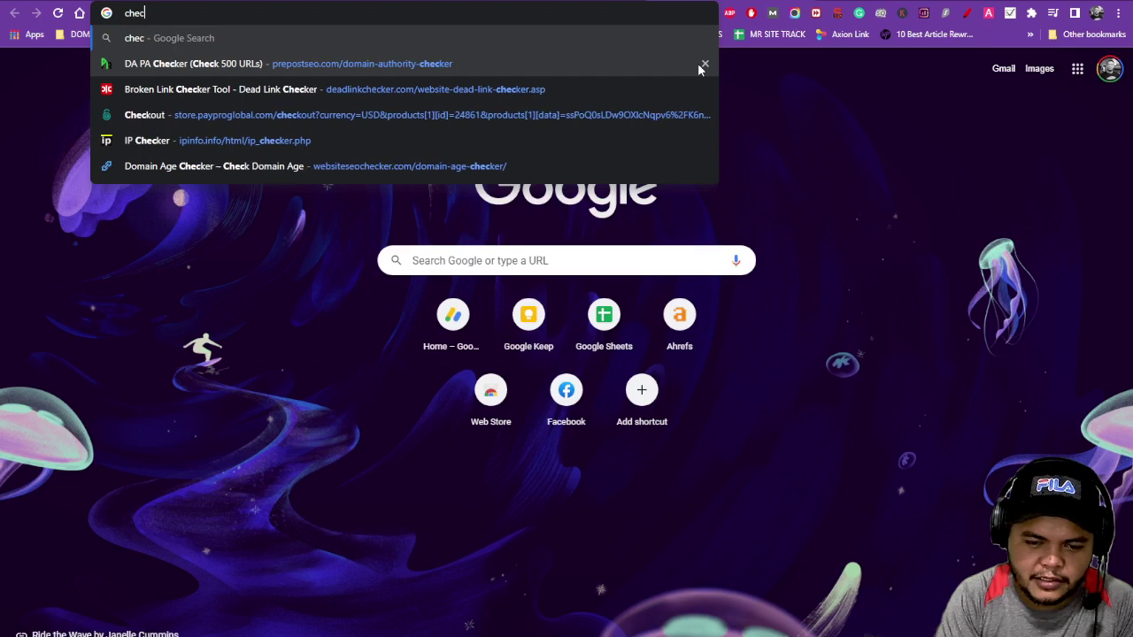
type("k mobile")
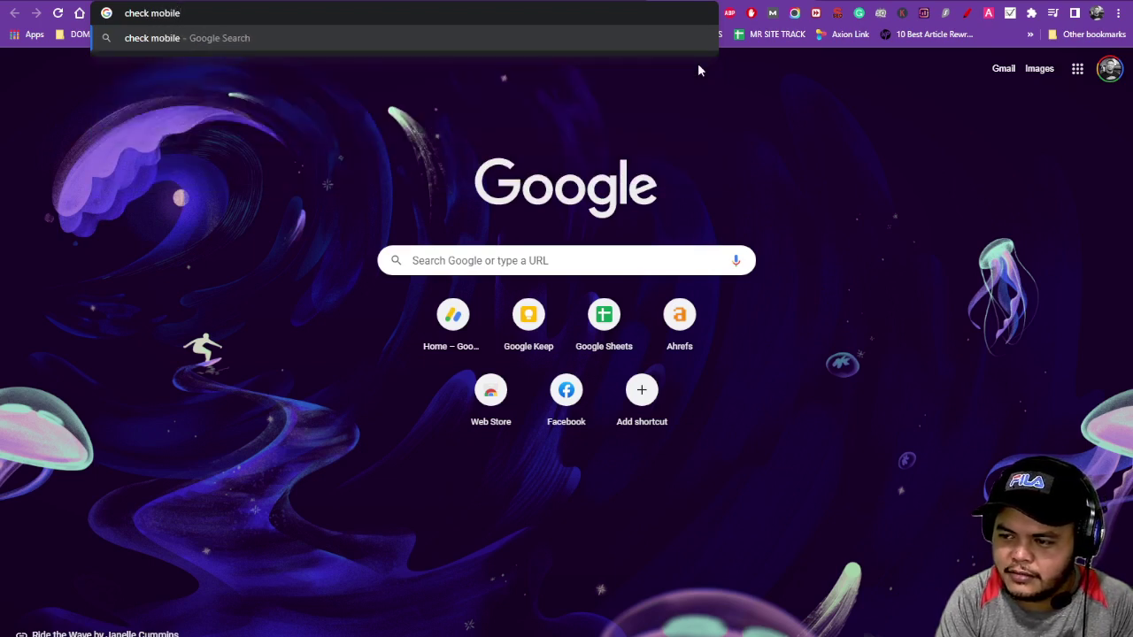
key("ctrl+a")
type("mobil")
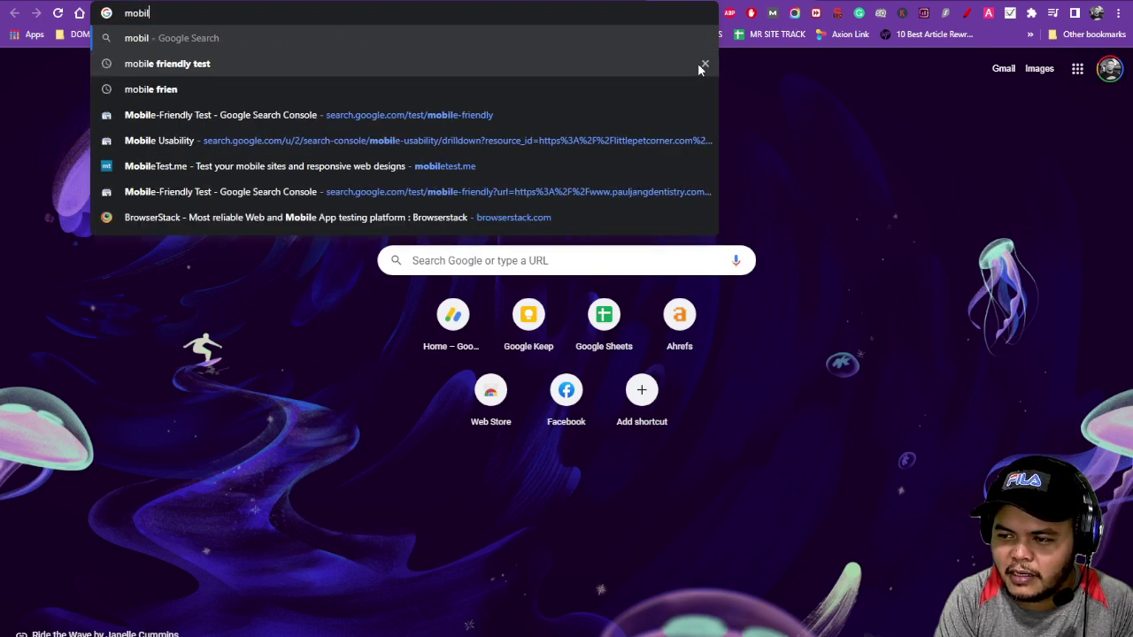
type("e friendly ")
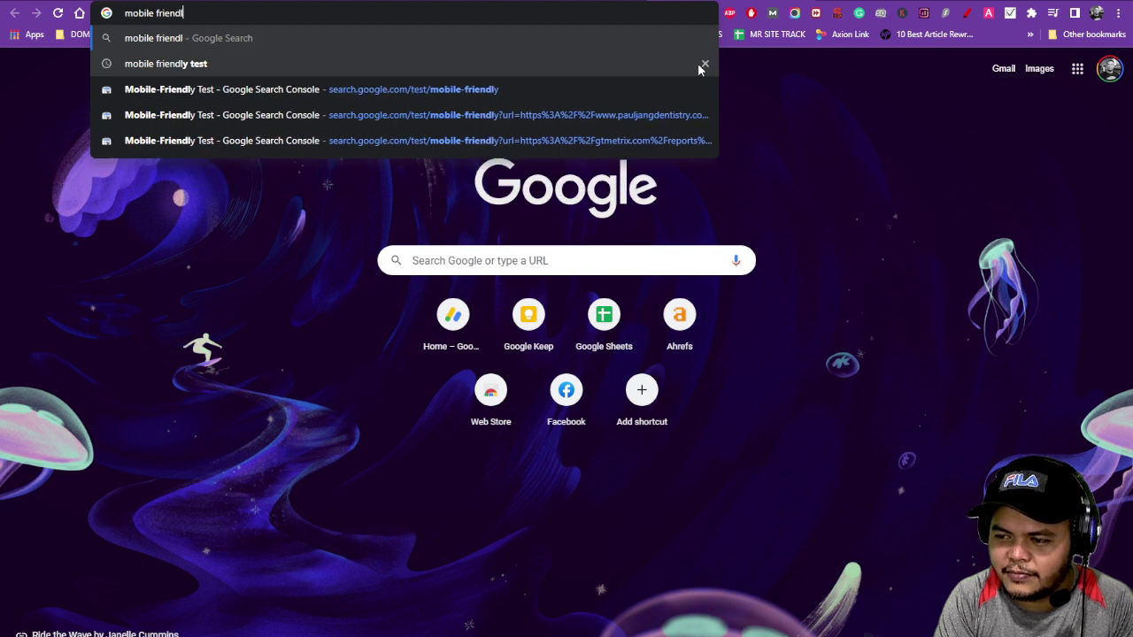
type("test")
key("Return")
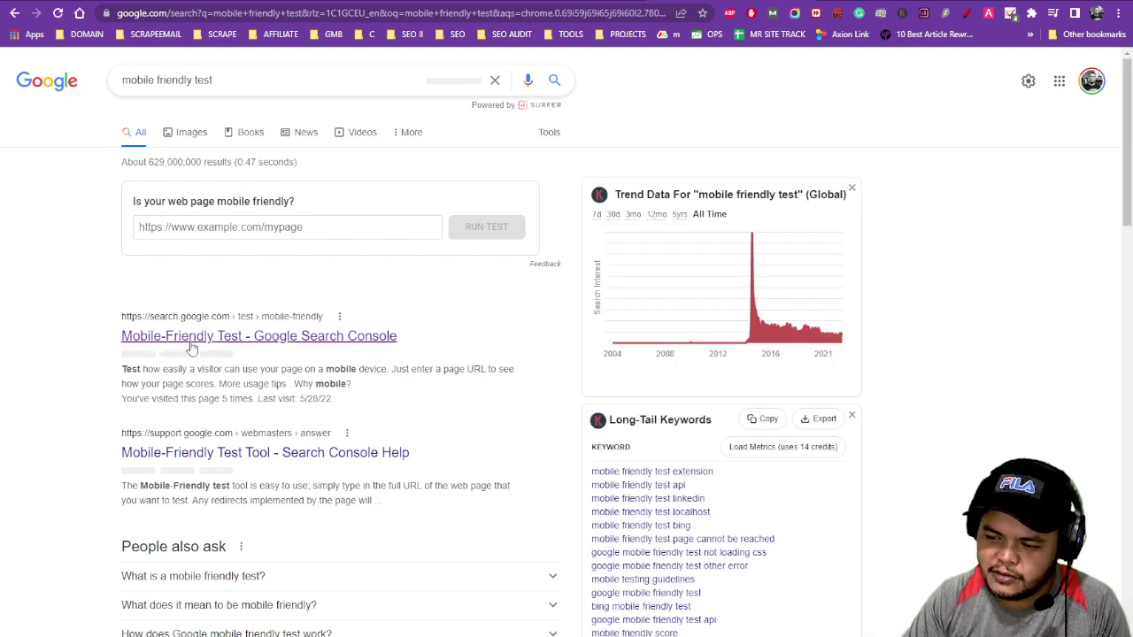
left_click(232, 337)
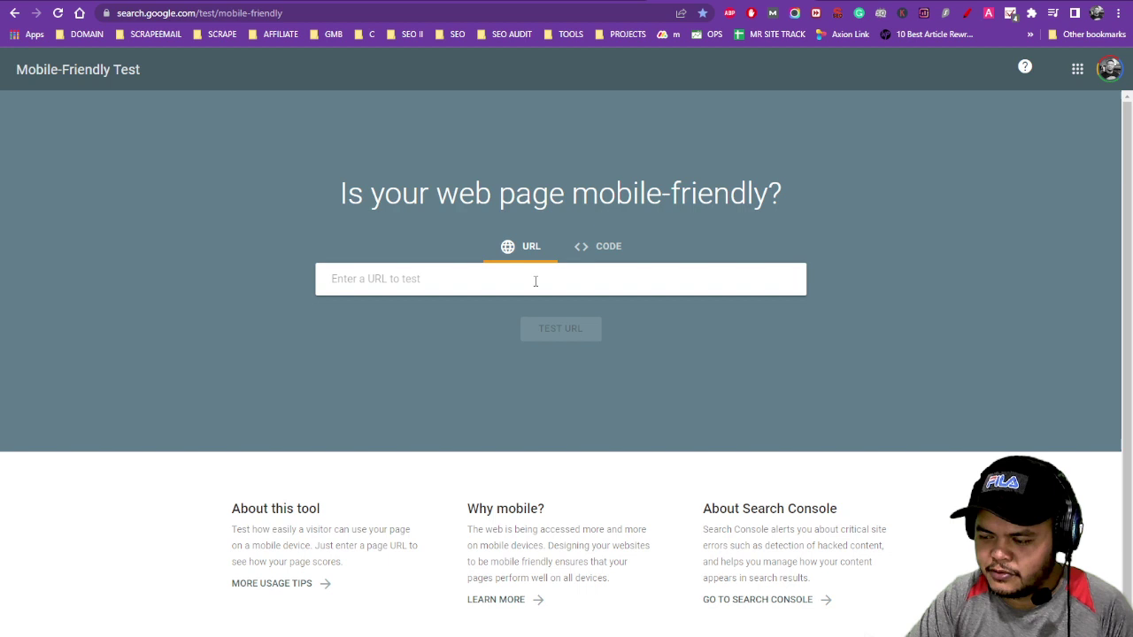
key("ctrl+v")
left_click(567, 330)
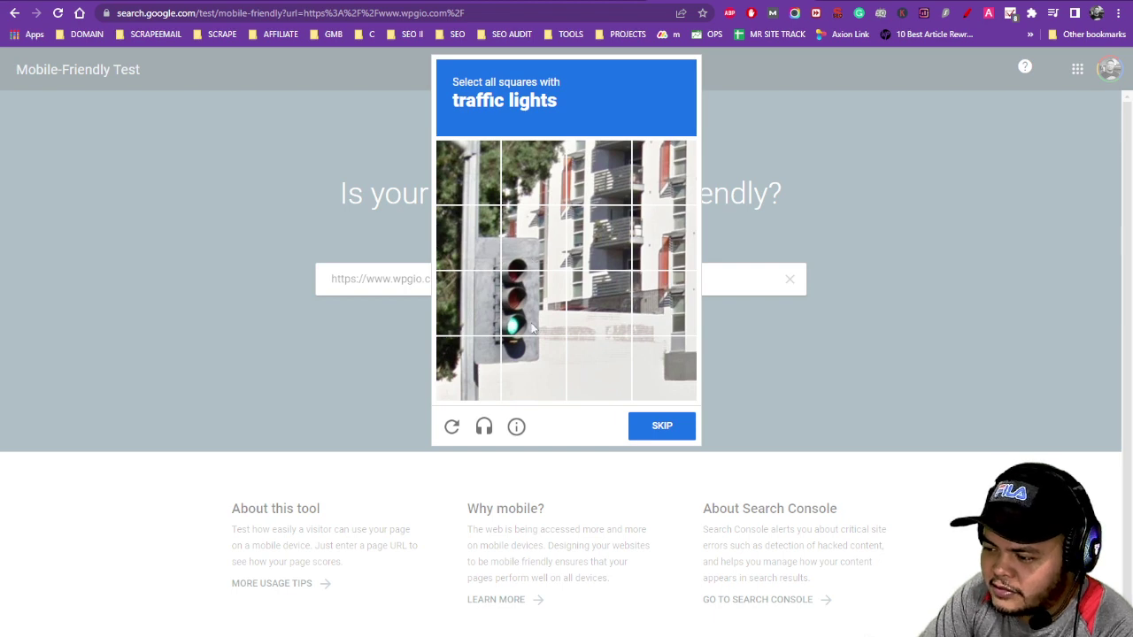
Solve the traffic-lights captcha by marking six tiles and verifying
left_click(515, 240)
left_click(527, 303)
left_click(526, 368)
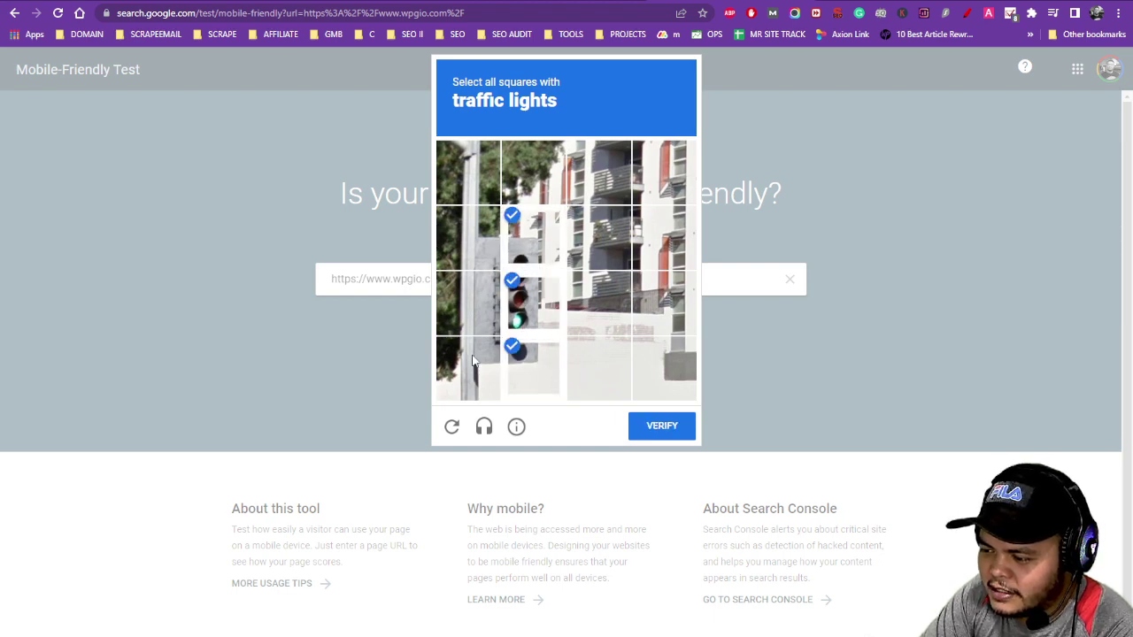
left_click(469, 368)
left_click(484, 281)
left_click(468, 238)
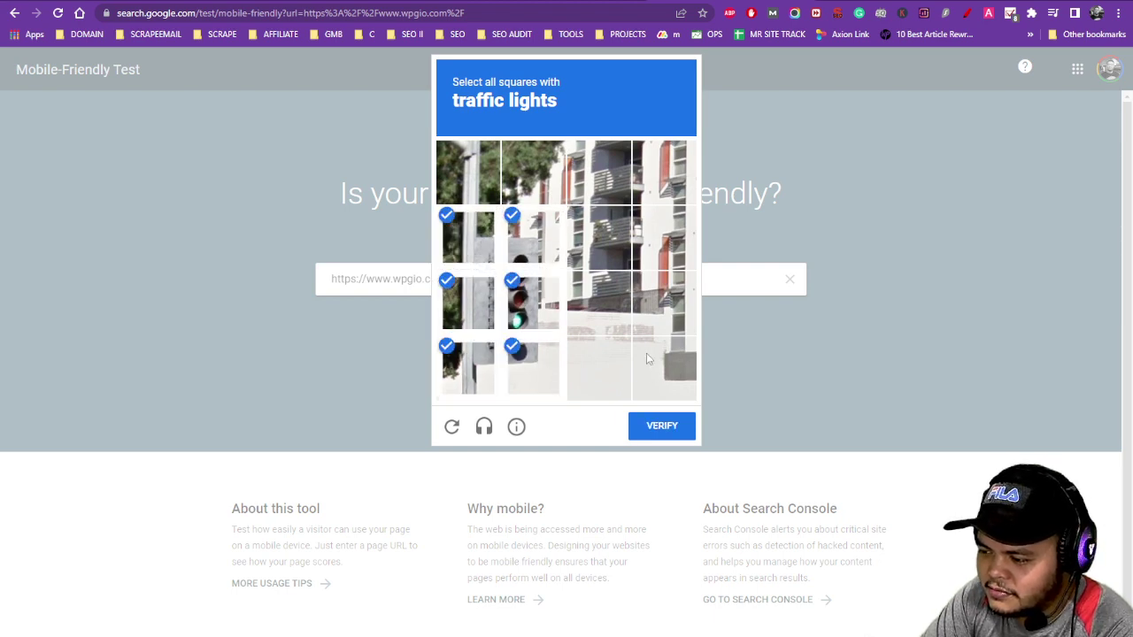
left_click(668, 431)
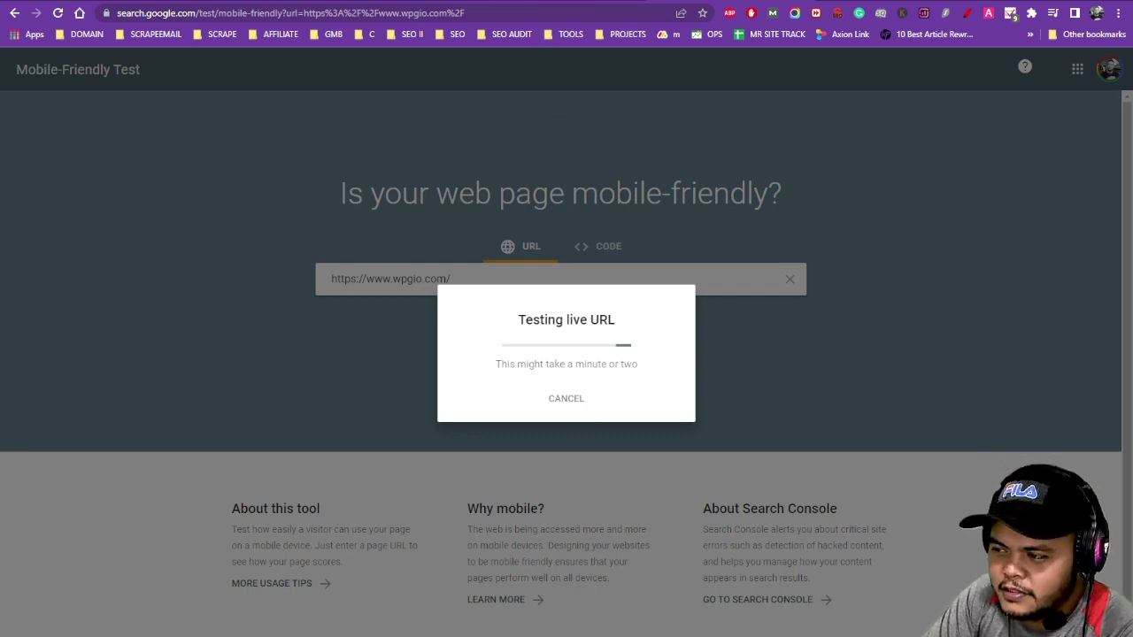
Flip between the running test tab and the wpgio.com homepage tab, ending on the homepage
key("ctrl+Tab")
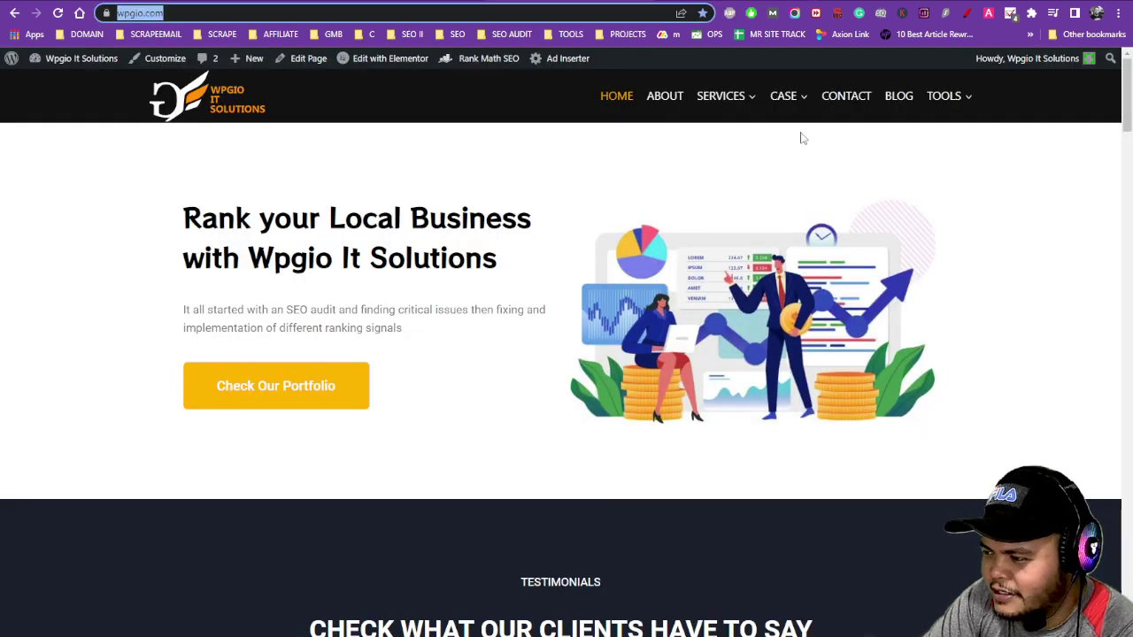
key("ctrl+shift+Tab")
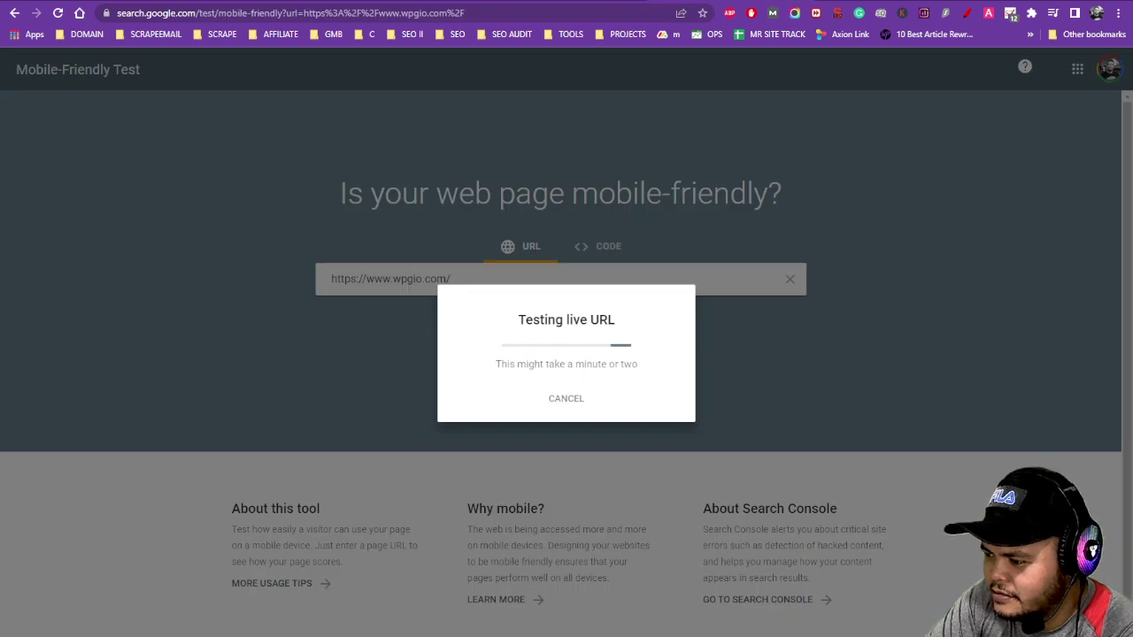
key("ctrl+Tab")
Inspect the homepage and turn on the responsive device preview
right_click(411, 285)
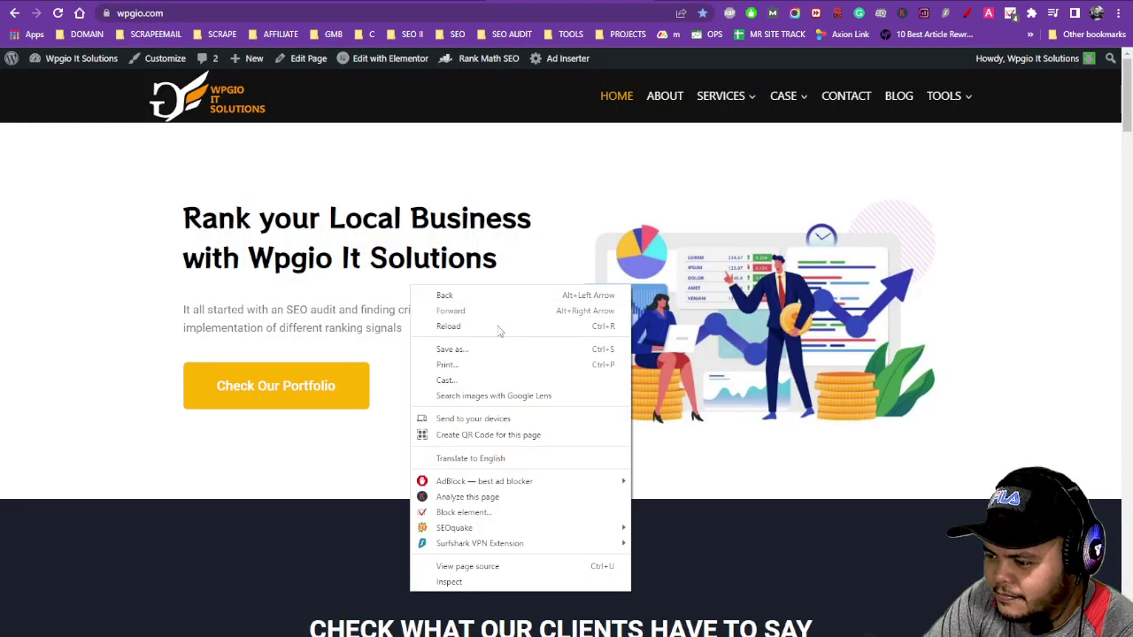
left_click(469, 581)
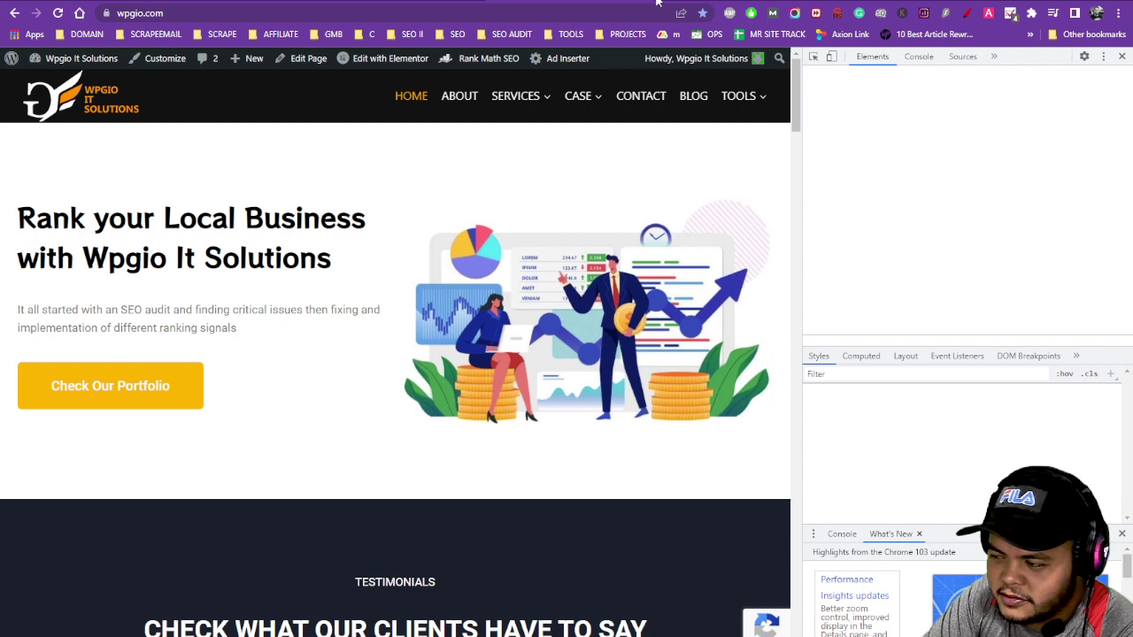
left_click(832, 57)
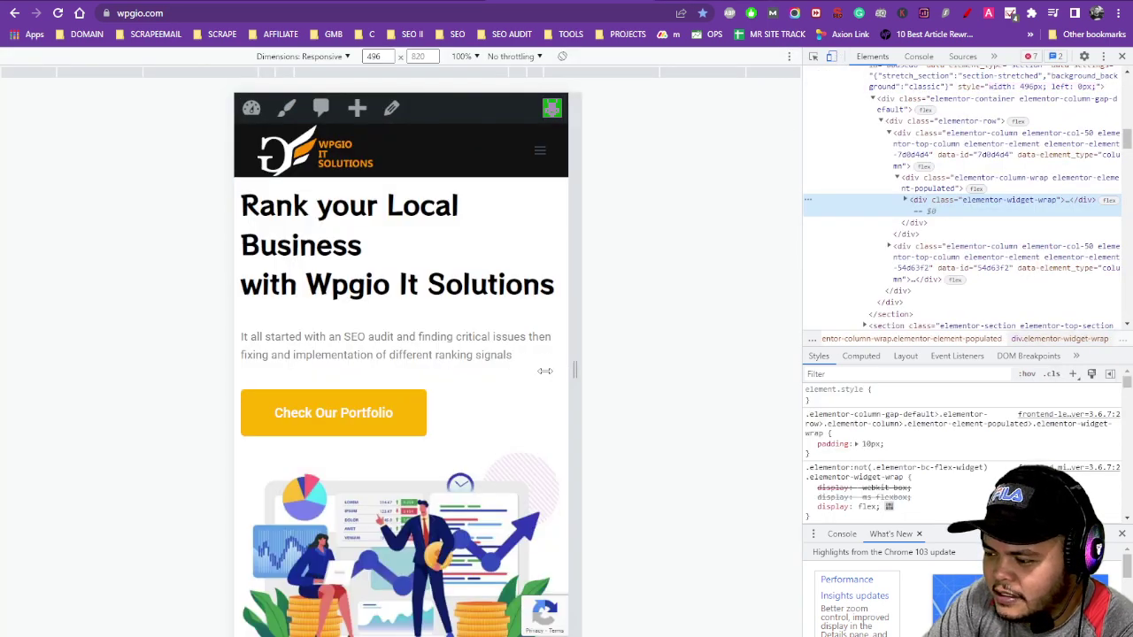
left_click_drag(544, 370, 571, 371)
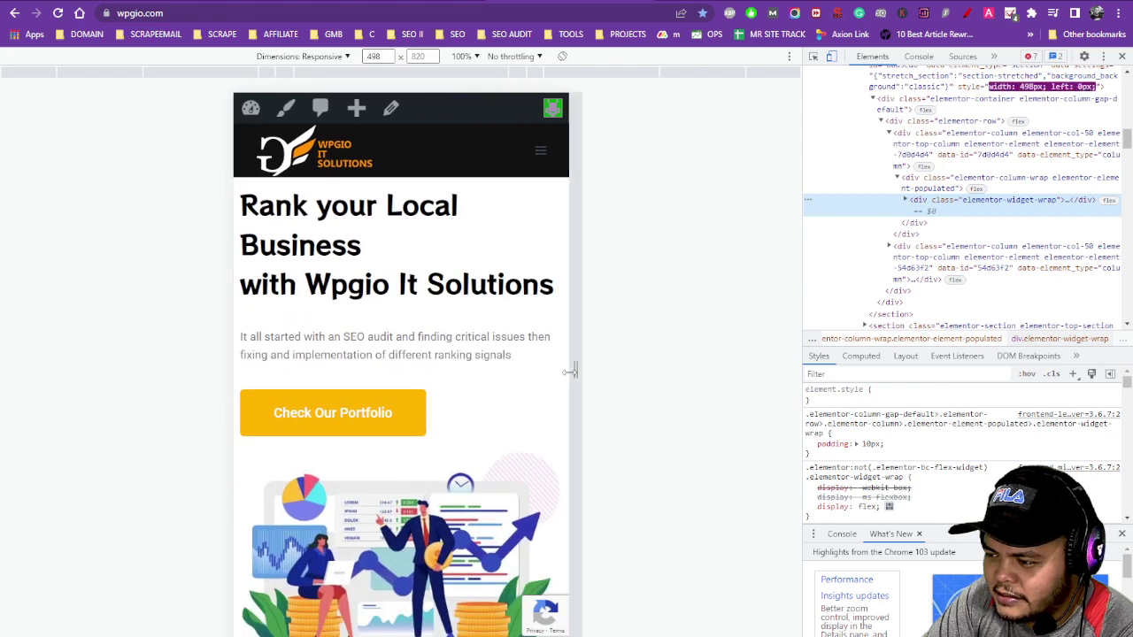
Narrow the preview to about 428 px and scroll down the page to the articles
scroll(569, 371, "down", 8)
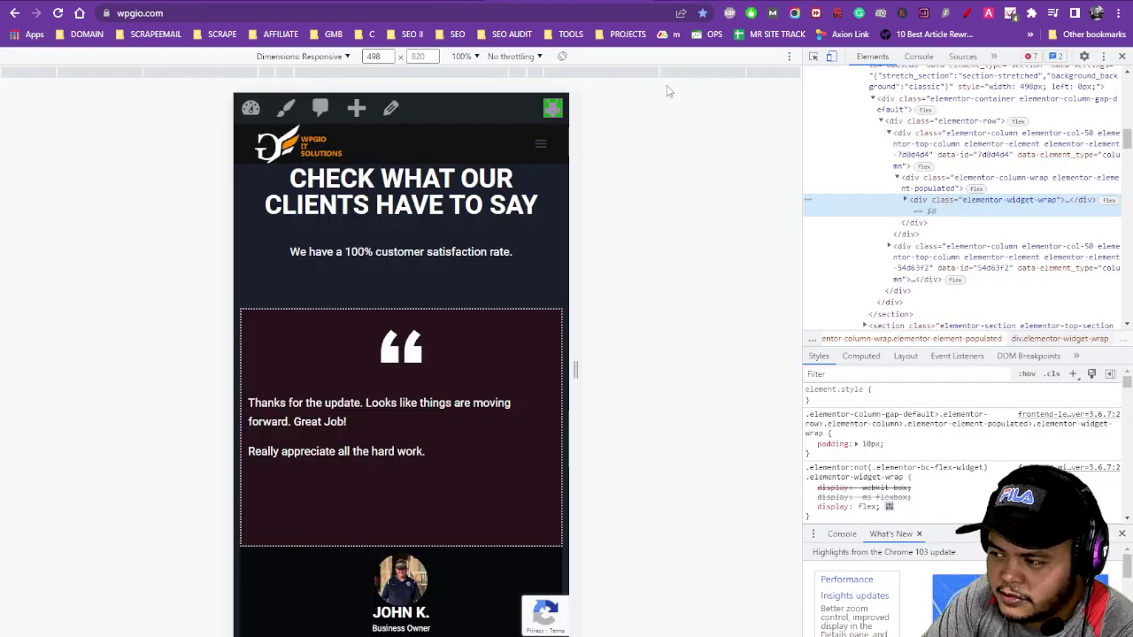
left_click_drag(573, 370, 550, 370)
scroll(512, 387, "down", 5)
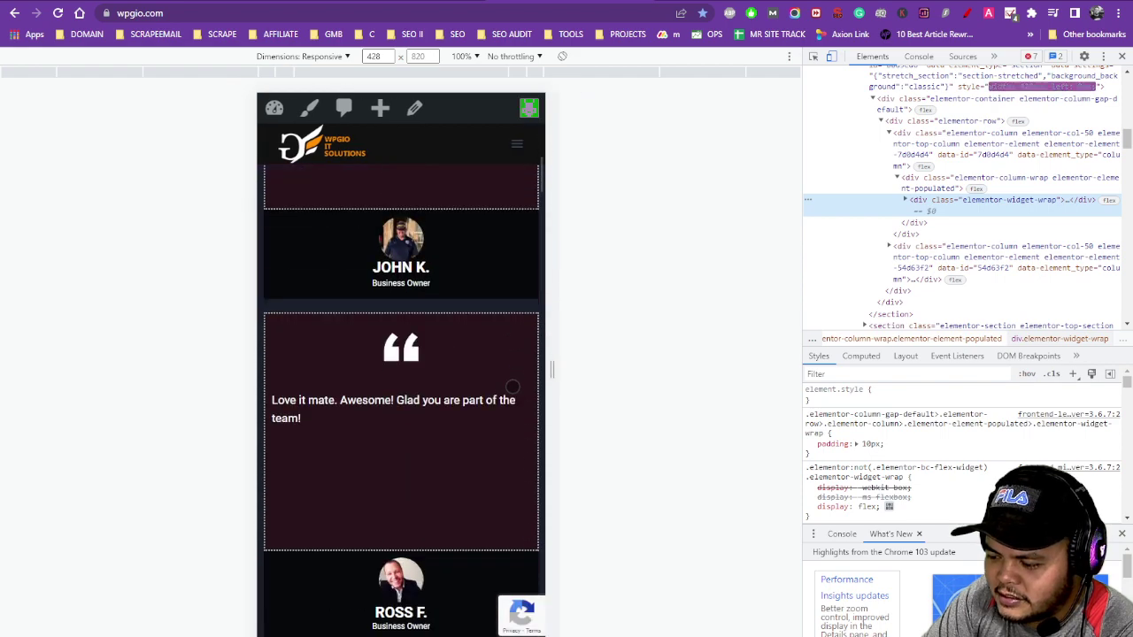
scroll(513, 386, "down", 20)
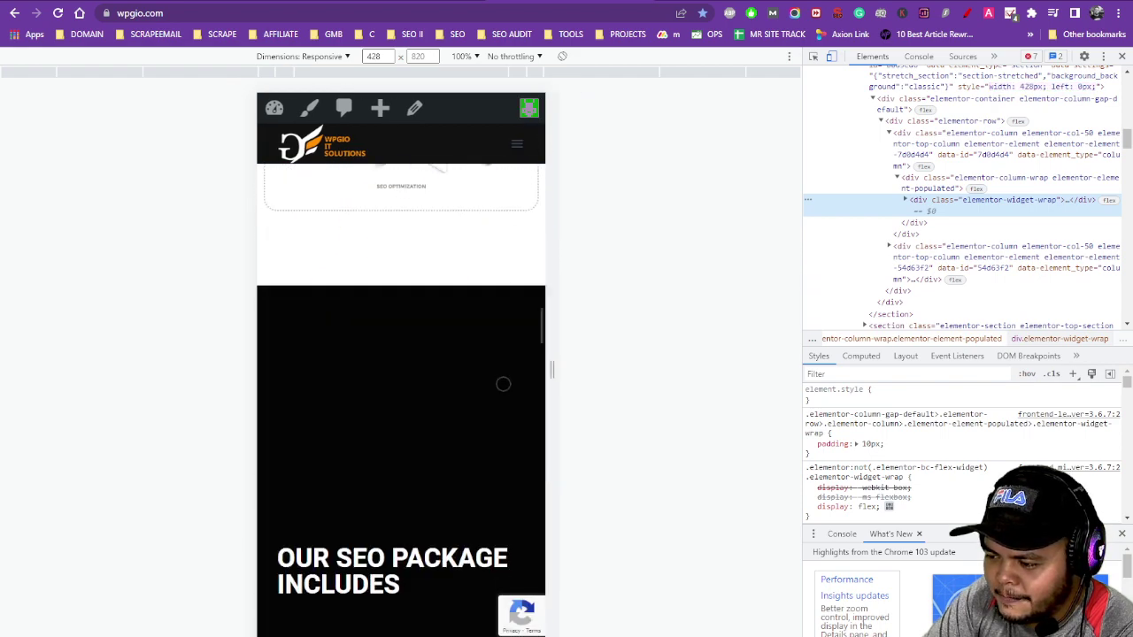
scroll(502, 383, "down", 15)
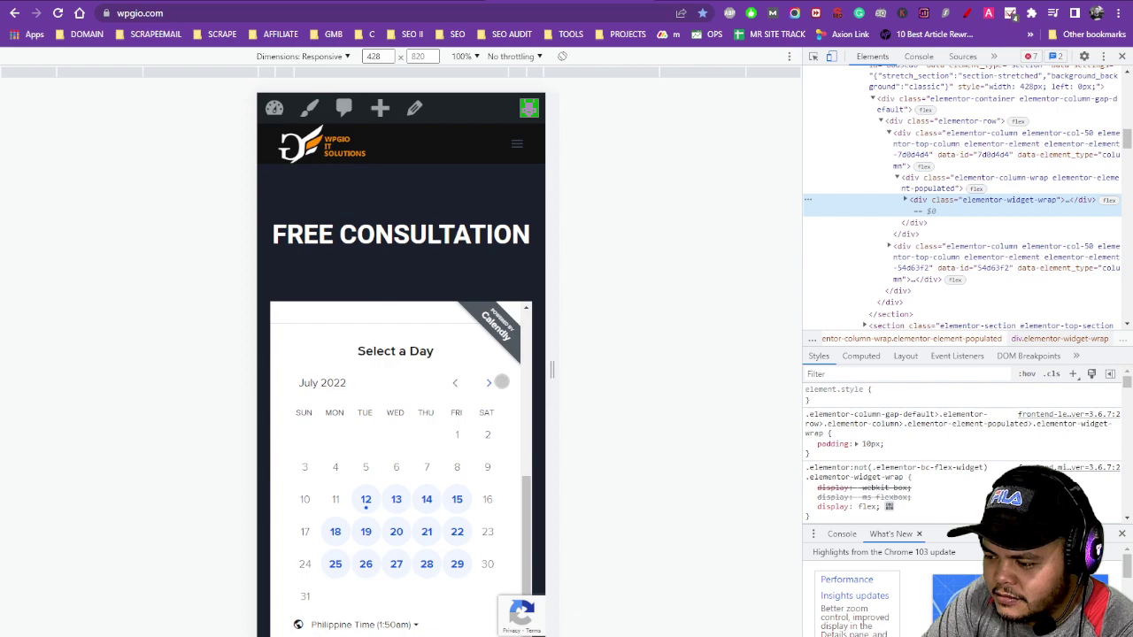
scroll(501, 381, "down", 15)
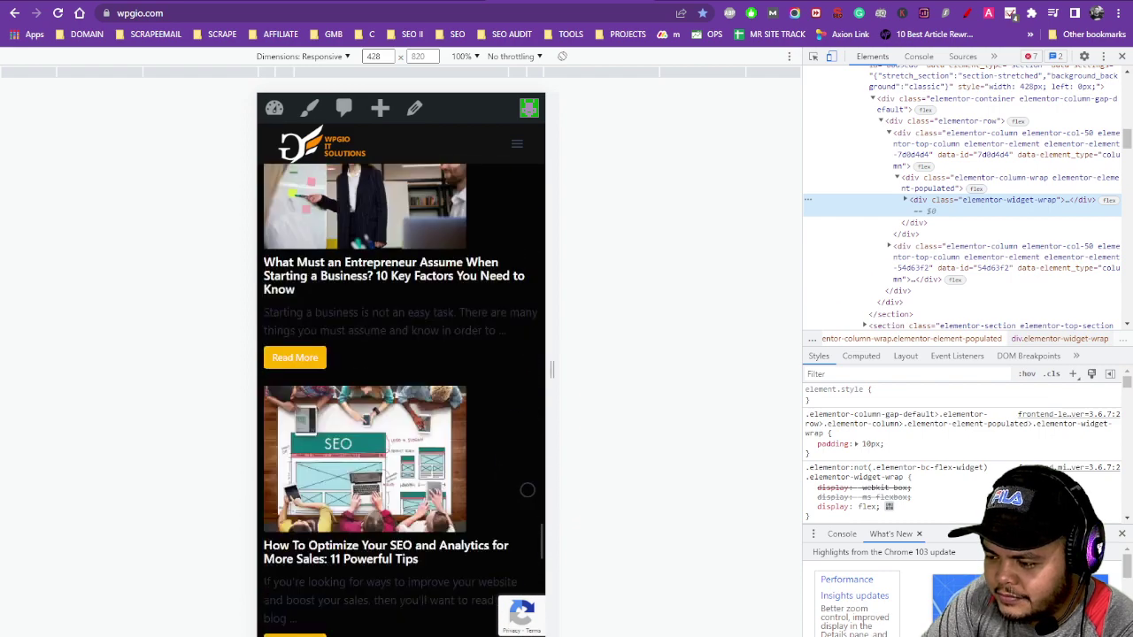
scroll(526, 490, "down", 5)
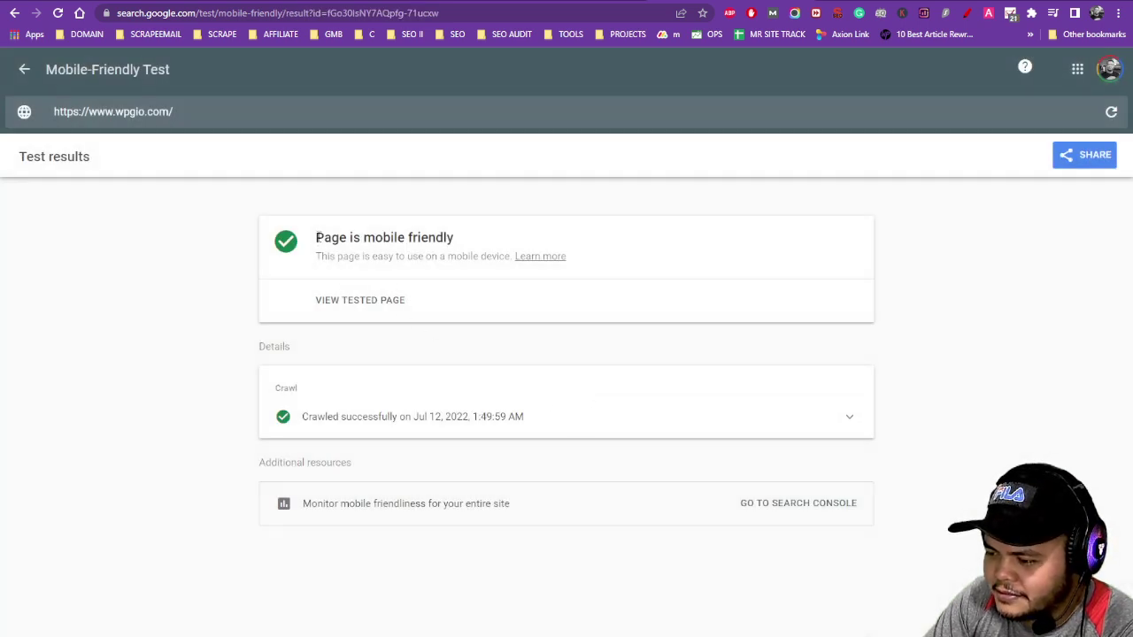
left_click_drag(317, 237, 471, 240)
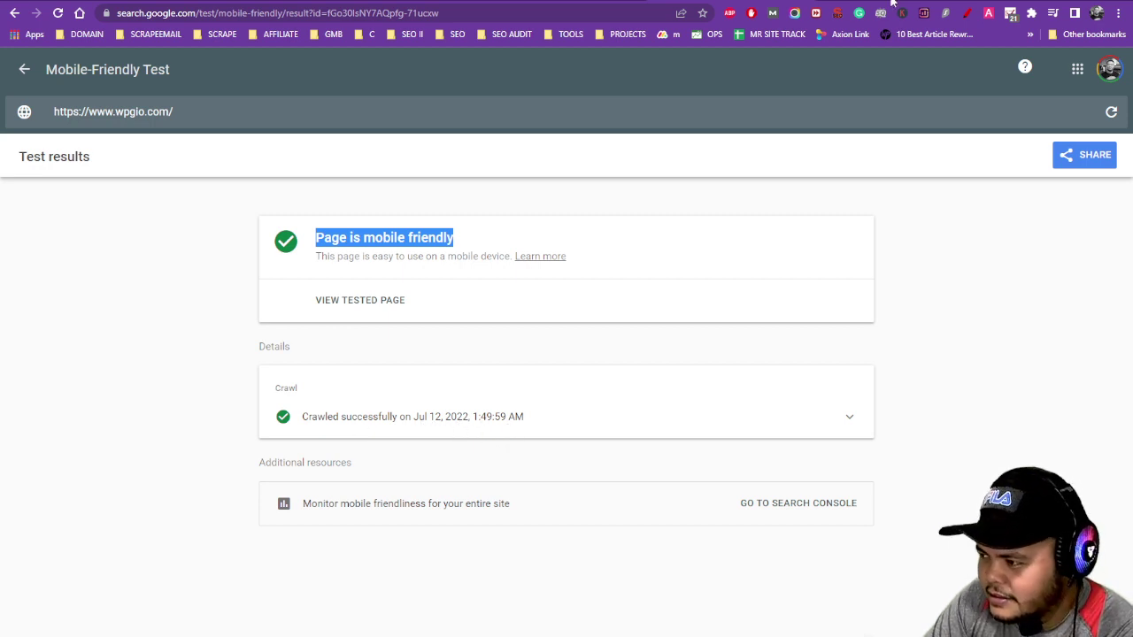
Return wpgio.com to full desktop width and close the developer tools
key("ctrl+Tab")
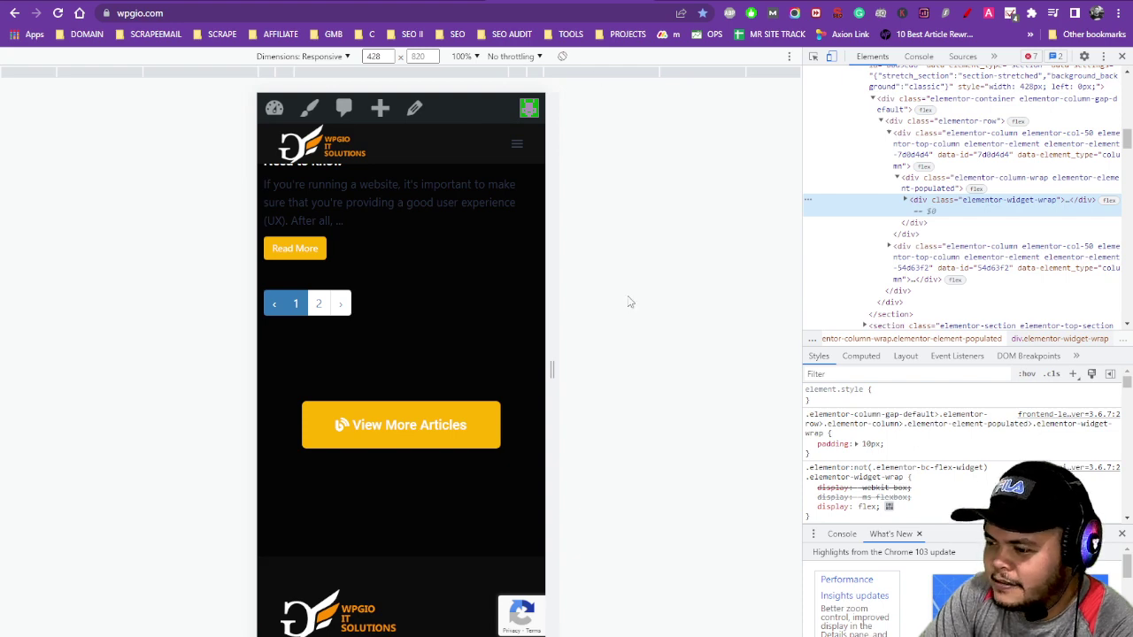
left_click_drag(552, 370, 691, 367)
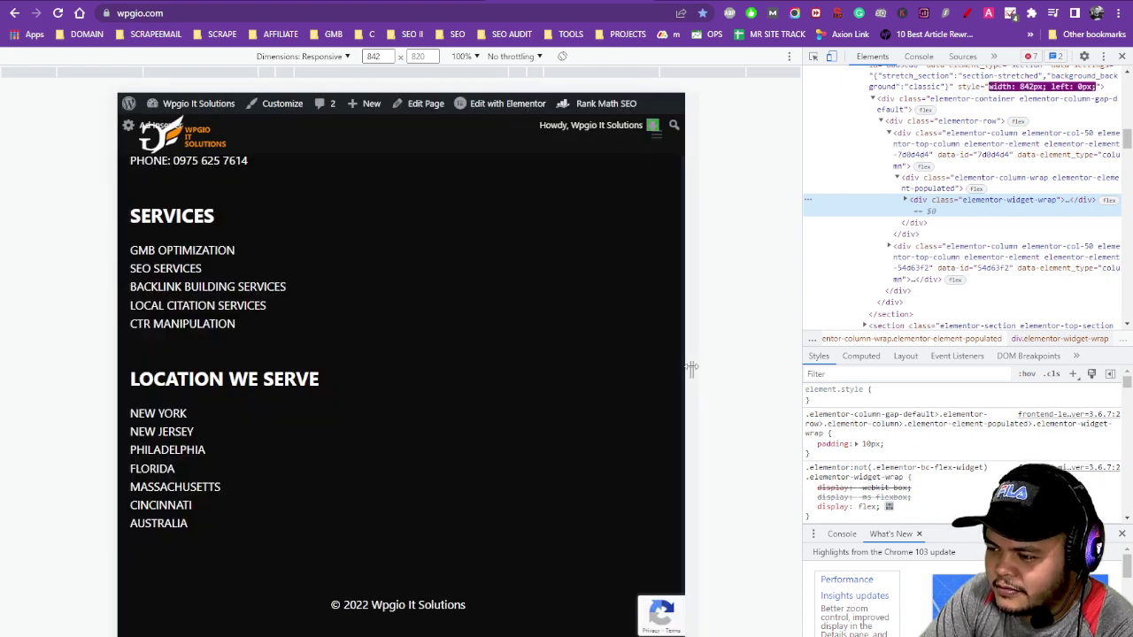
left_click(831, 56)
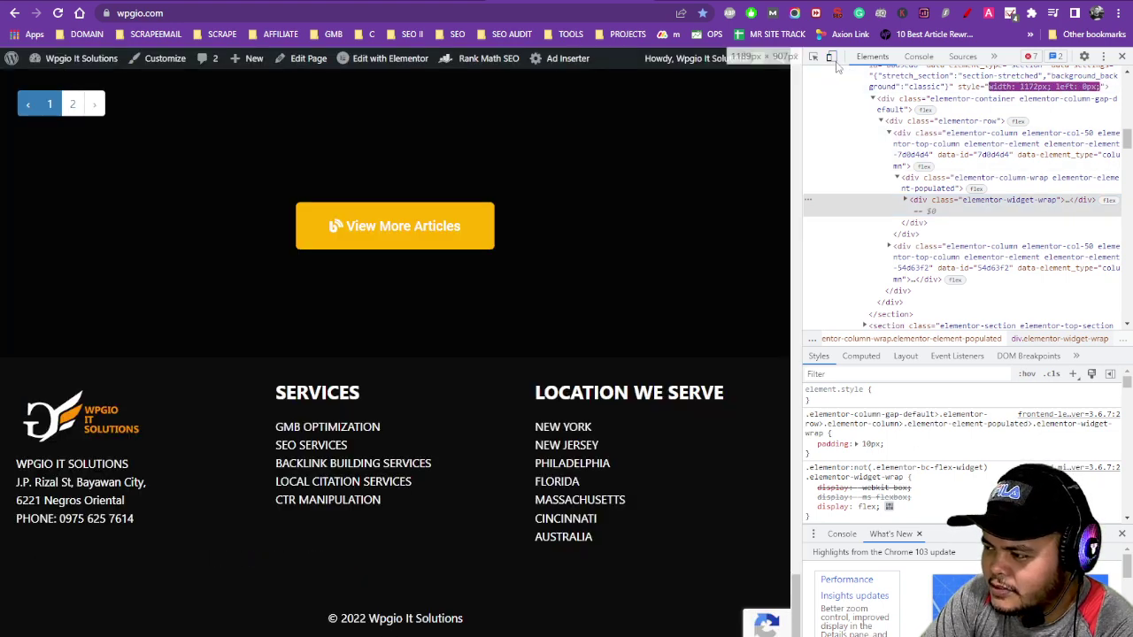
left_click(1121, 55)
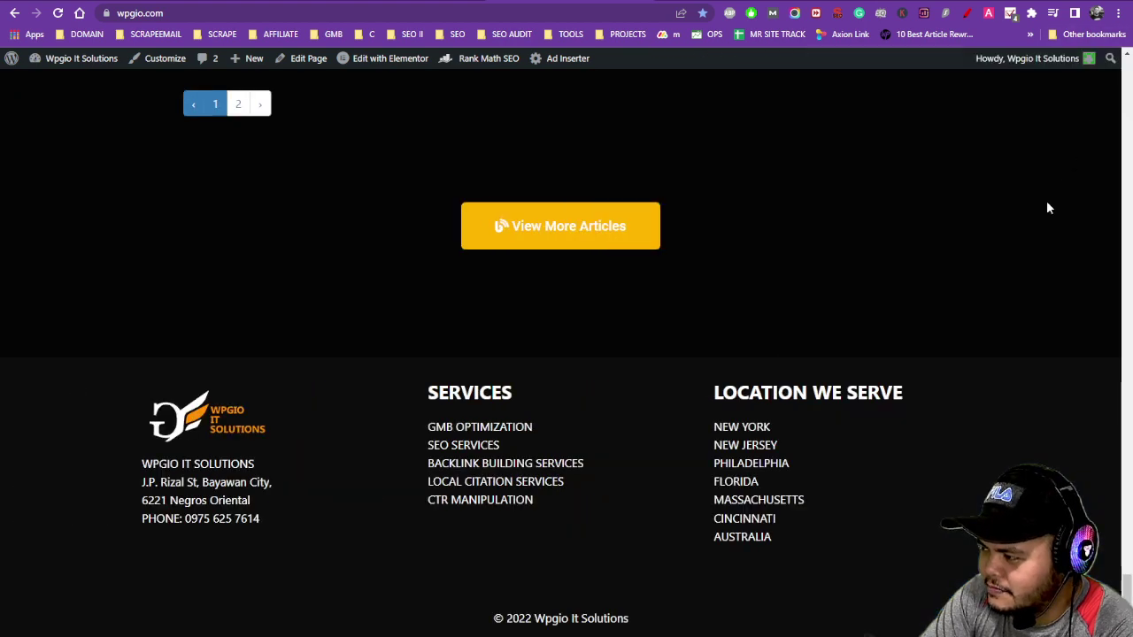
Cycle through the test results and YouTube tabs to the SEO audit spreadsheet
key("ctrl+Tab")
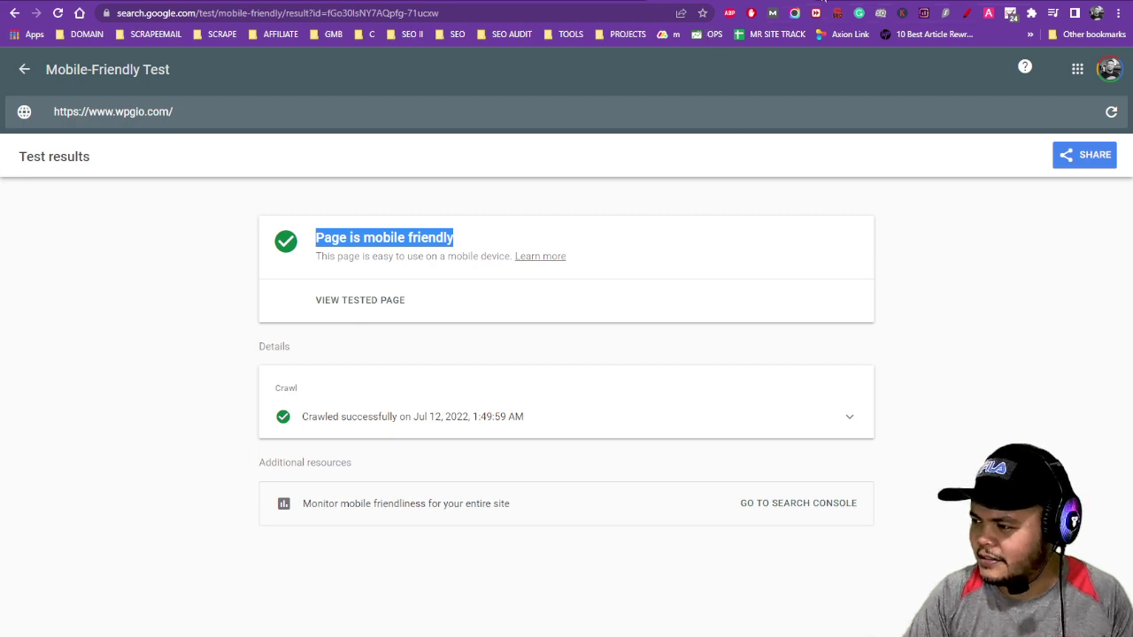
left_click(203, 4)
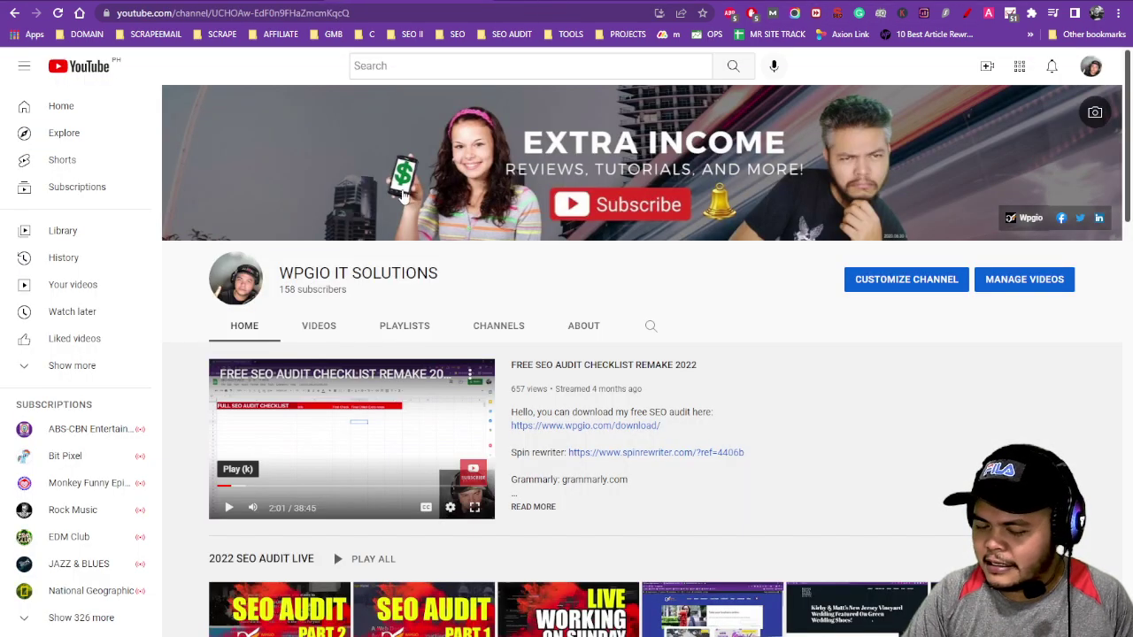
left_click(203, 4)
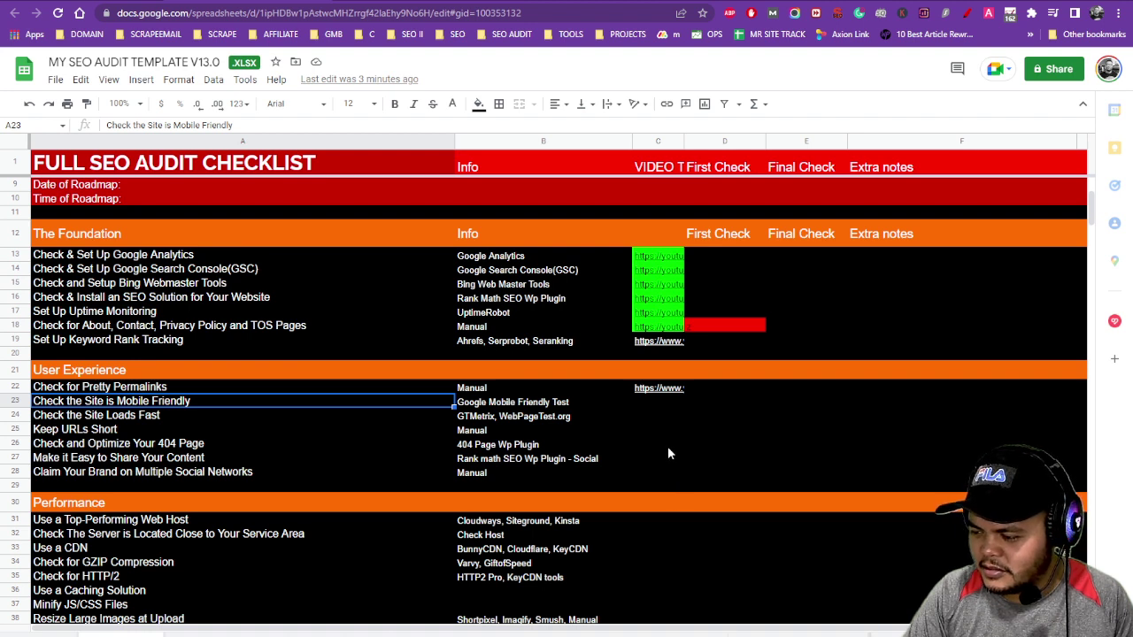
left_click_drag(659, 408, 655, 506)
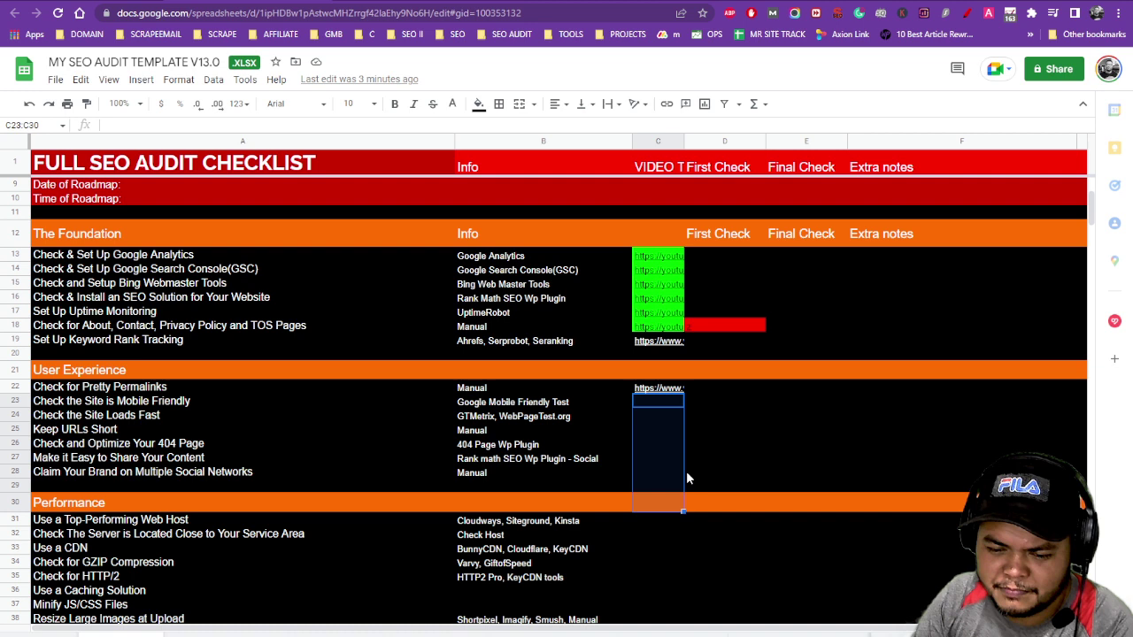
left_click(724, 431)
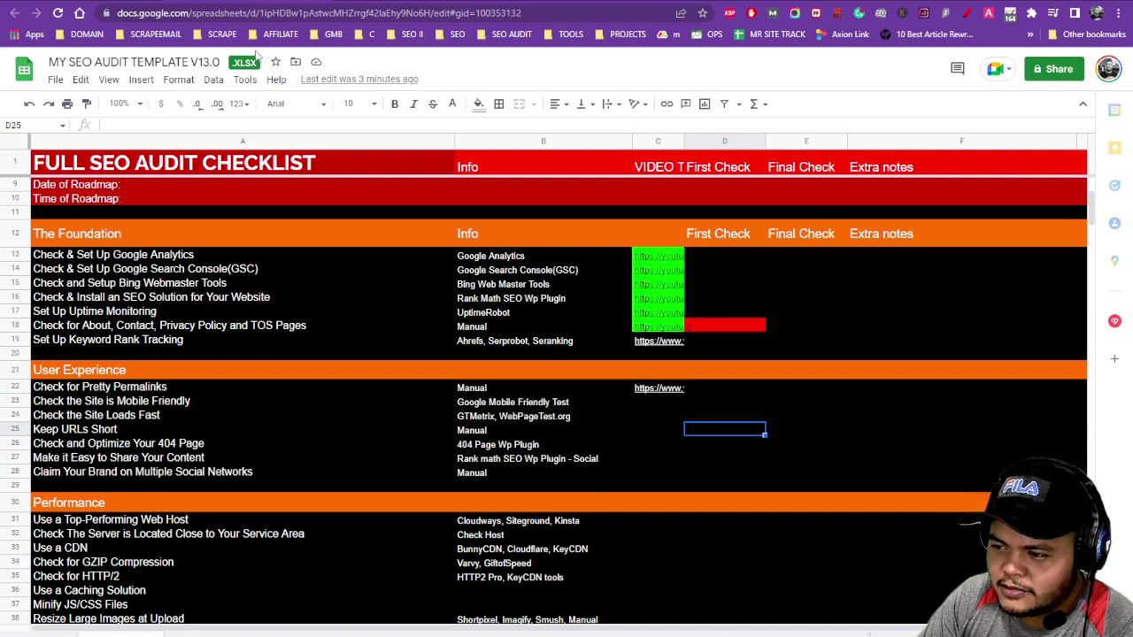
left_click(804, 326)
left_click(824, 390)
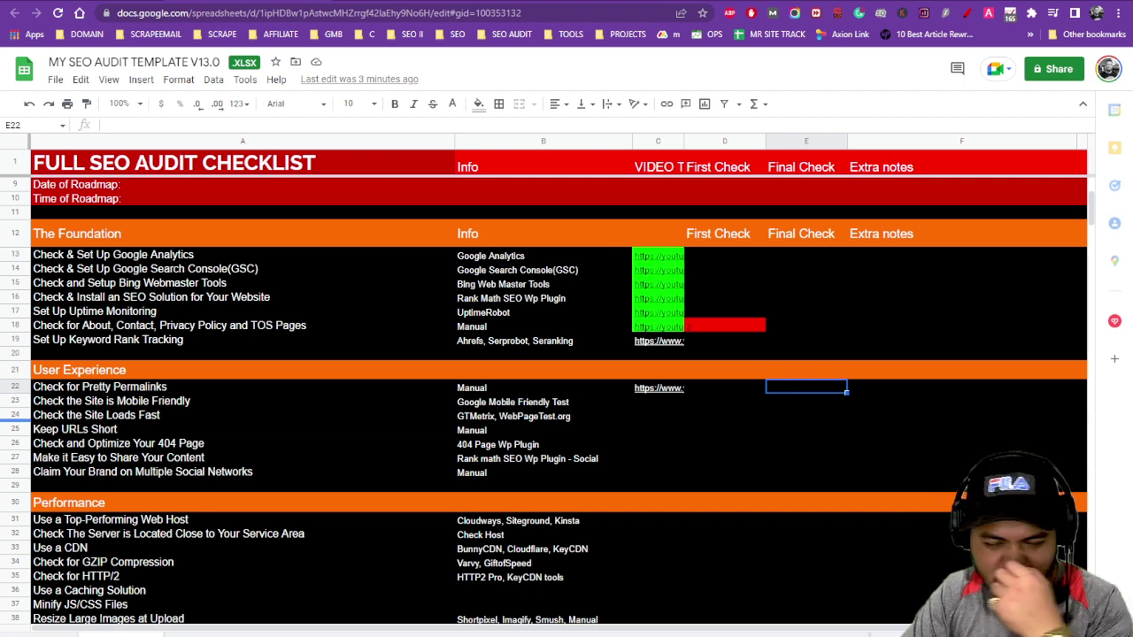
Switch to the WPGIO IT SOLUTIONS channel and highlight its 158 subscribers count
key("ctrl+Tab")
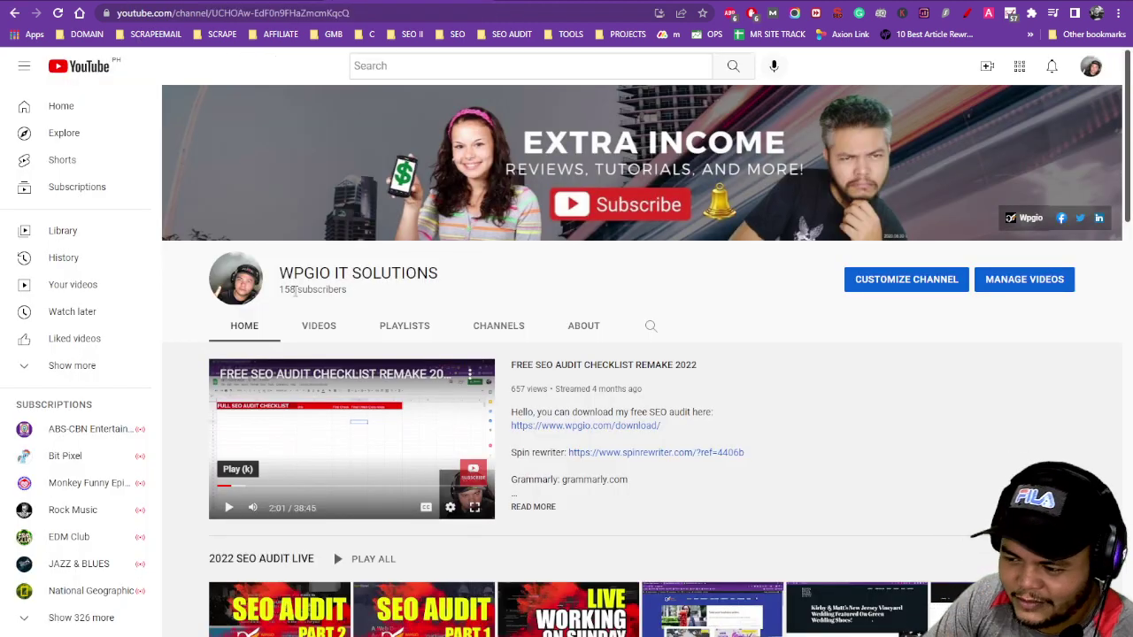
left_click_drag(279, 290, 352, 303)
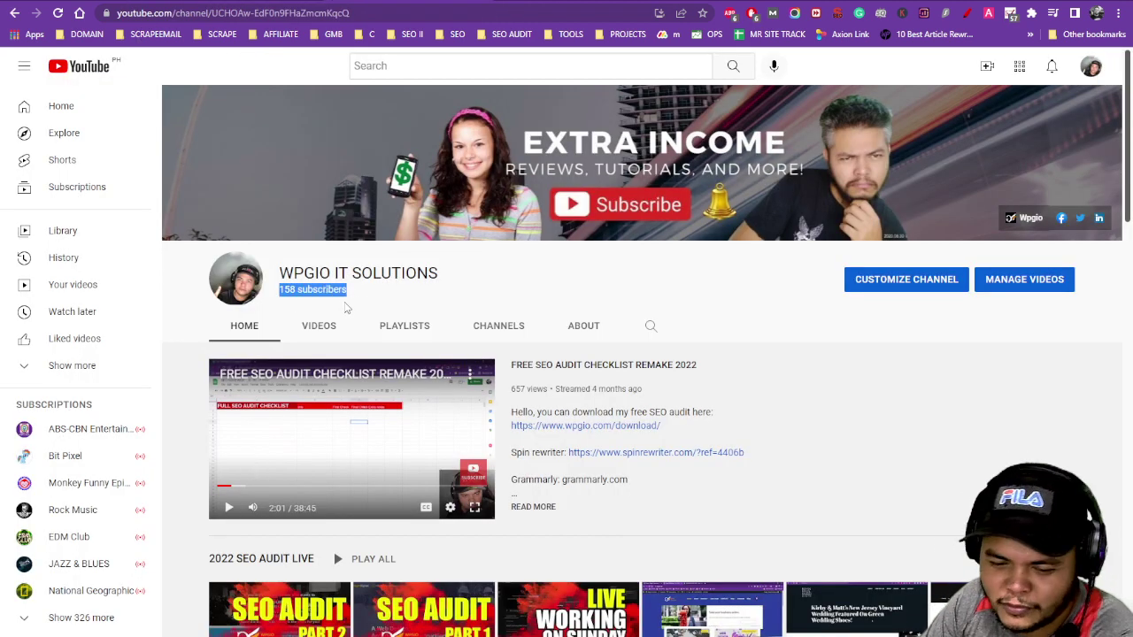